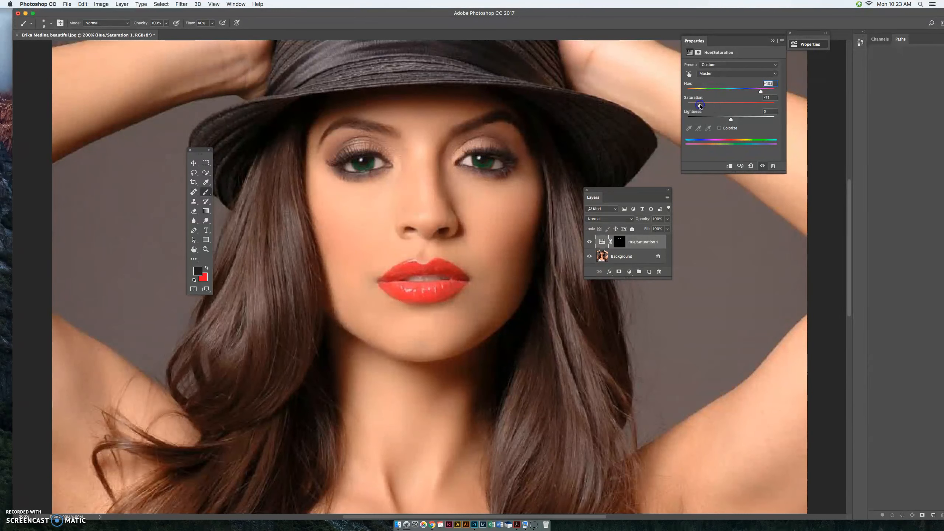
# Step: Adjust the saturation and lower the lightness of the green eye colour in the Hue/Saturation 1 layer
pyautogui.moveTo(700, 106); pyautogui.dragTo(749, 108)
pyautogui.moveTo(750, 106); pyautogui.dragTo(749, 106)
pyautogui.moveTo(727, 104)
pyautogui.mouseDown()
pyautogui.moveTo(743, 121)
pyautogui.moveTo(729, 121)
pyautogui.mouseUp()
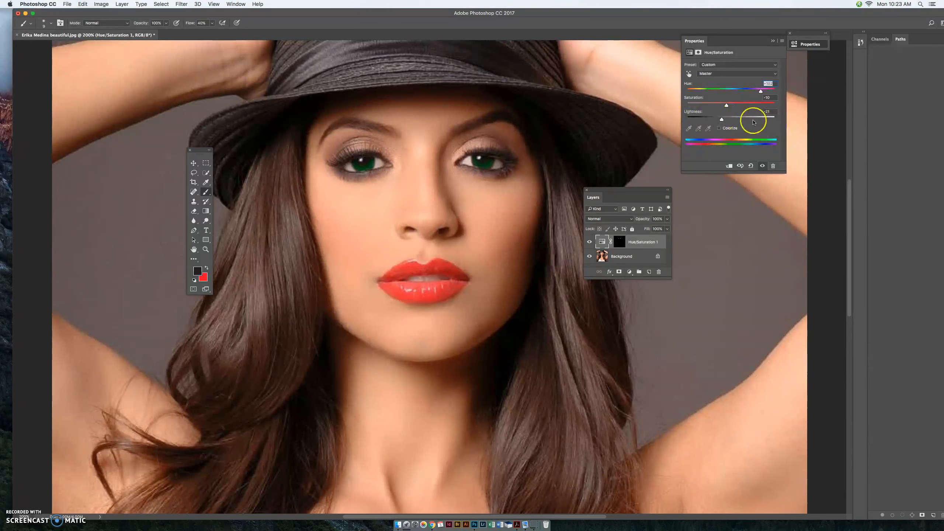
pyautogui.moveTo(726, 106); pyautogui.dragTo(736, 108)
# Step: Try painting the lower lip on the Hue/Saturation 1 mask, and mask the green out again with a larger black brush
pyautogui.click(620, 242)
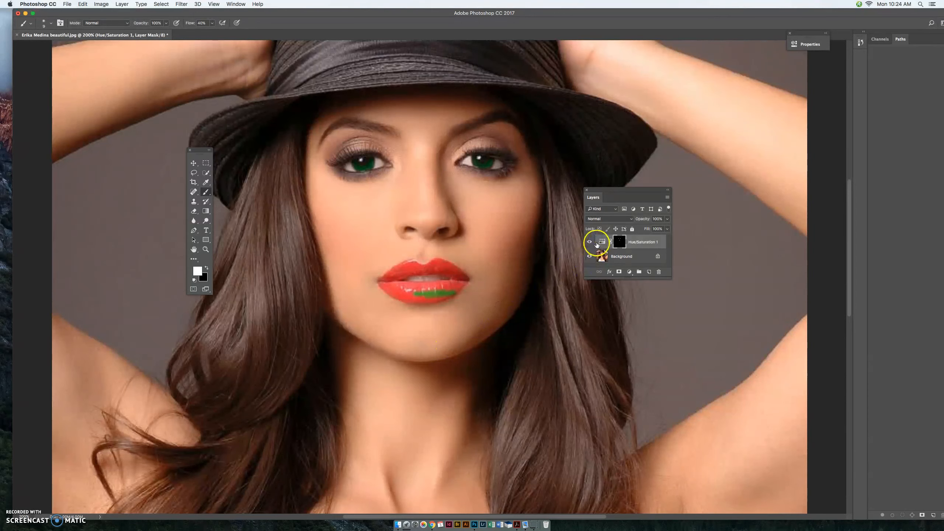
pyautogui.click(620, 242)
pyautogui.click(206, 268)
pyautogui.click(411, 276)
pyautogui.press(']')
pyautogui.press(']')
pyautogui.press(']')
pyautogui.moveTo(439, 296)
pyautogui.mouseDown()
pyautogui.moveTo(449, 295)
pyautogui.moveTo(383, 296)
pyautogui.moveTo(396, 287)
pyautogui.mouseUp()
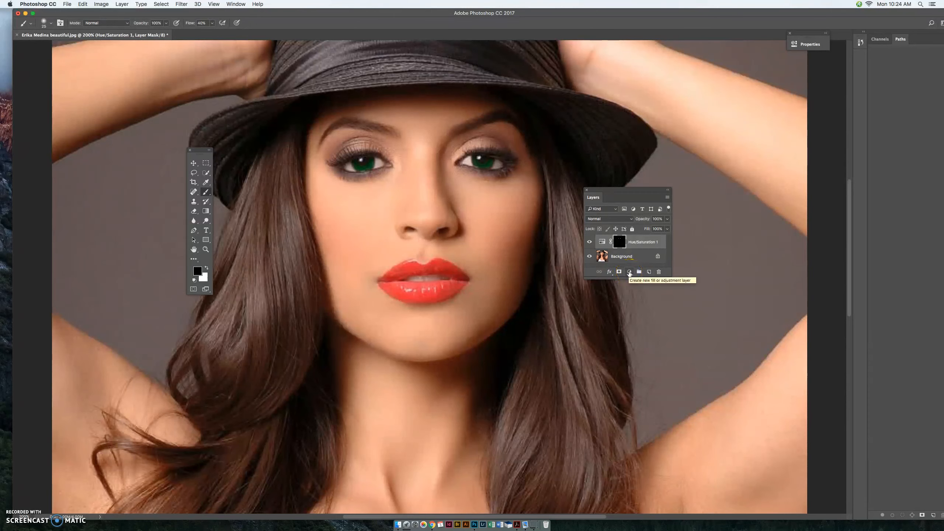
# Step: Add a second Hue/Saturation adjustment layer, invert its mask to black and set white as the painting colour
pyautogui.click(629, 272)
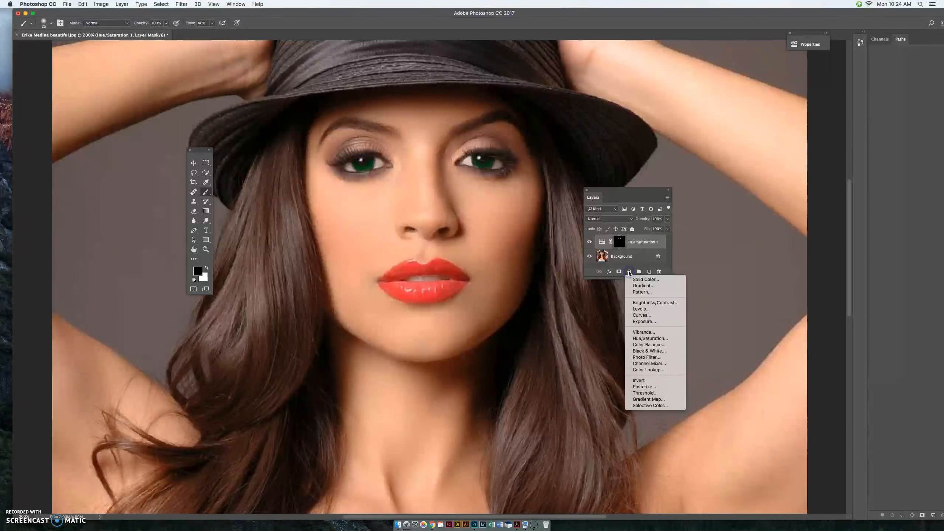
pyautogui.click(633, 338)
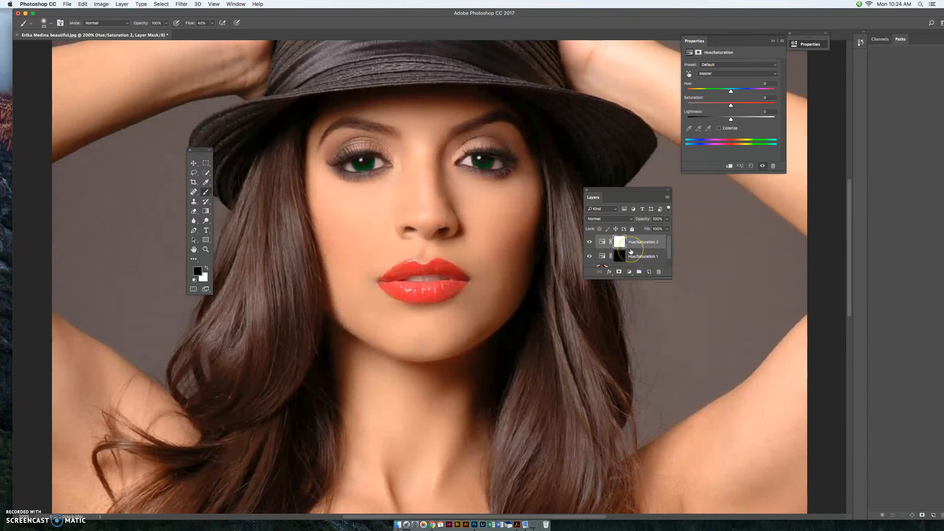
pyautogui.press('super+i')
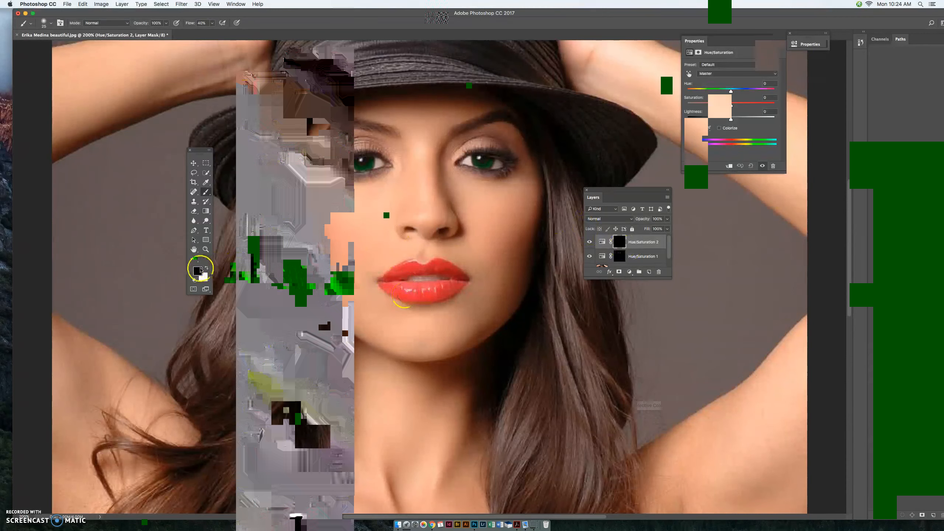
pyautogui.click(207, 268)
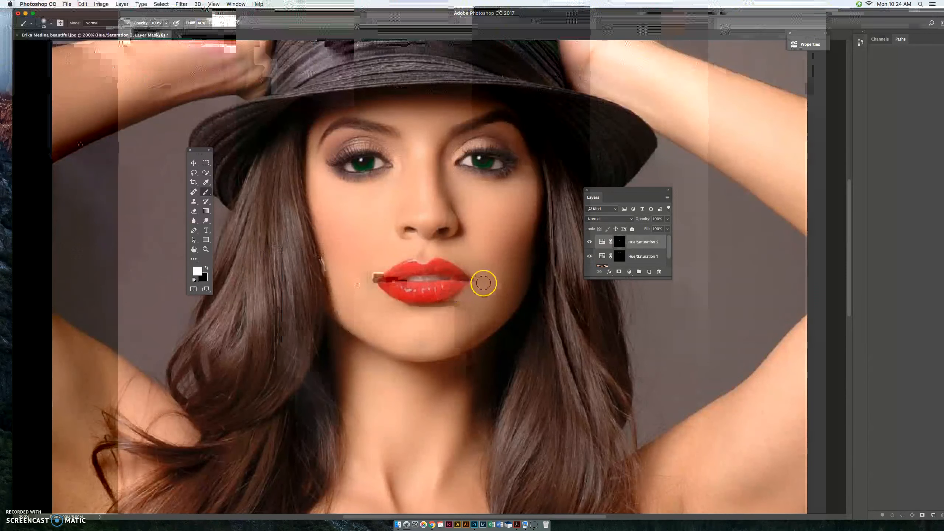
# Step: Shift the hue of the Hue/Saturation 2 layer so the painted lip area turns pink
pyautogui.doubleClick(602, 241)
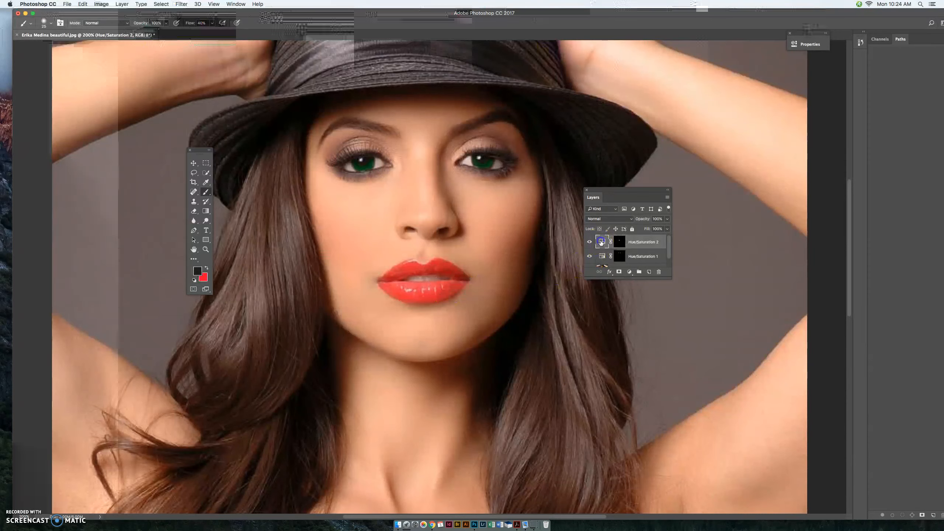
pyautogui.moveTo(731, 91)
pyautogui.mouseDown()
pyautogui.moveTo(758, 92)
pyautogui.moveTo(718, 92)
pyautogui.mouseUp()
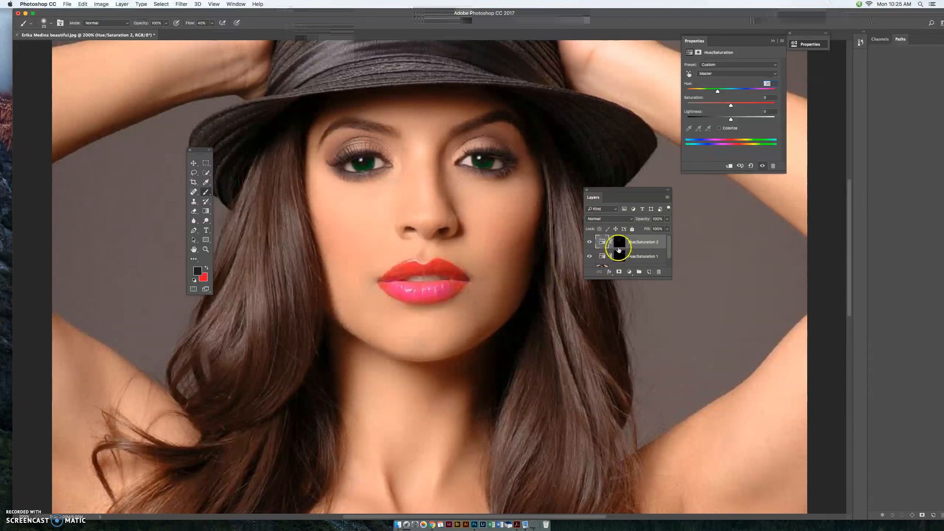
# Step: Paint the rest of the lower lip in white on the Hue/Saturation 2 mask, using a smaller brush along its edges
pyautogui.click(619, 243)
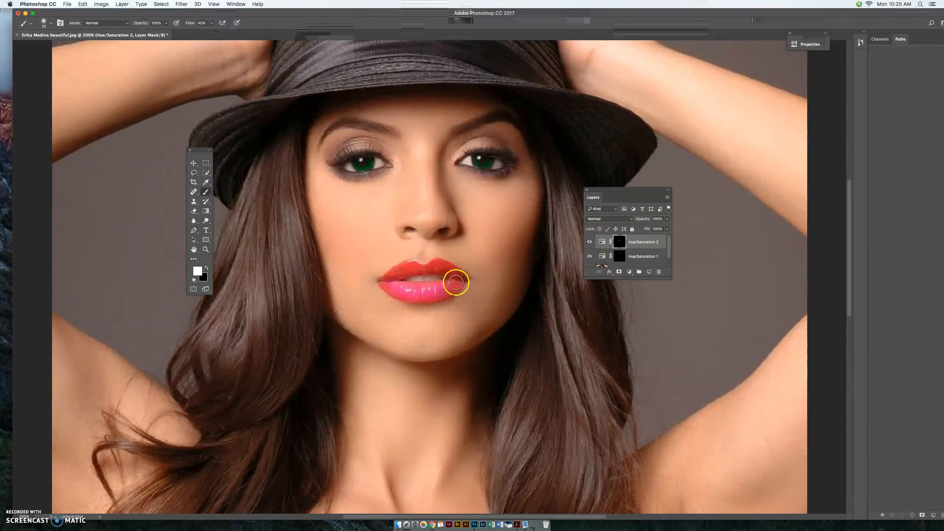
pyautogui.press('super+equal')
pyautogui.press('super+equal')
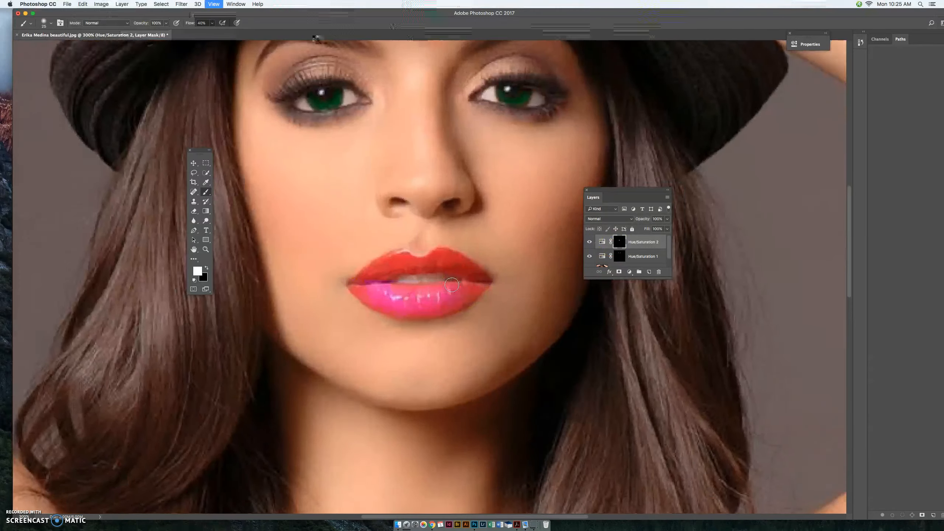
pyautogui.moveTo(452, 285)
pyautogui.mouseDown()
pyautogui.moveTo(445, 220)
pyautogui.moveTo(453, 267)
pyautogui.moveTo(475, 271)
pyautogui.moveTo(487, 290)
pyautogui.moveTo(419, 315)
pyautogui.moveTo(457, 314)
pyautogui.moveTo(489, 292)
pyautogui.mouseUp()
pyautogui.press('[')
pyautogui.press('[')
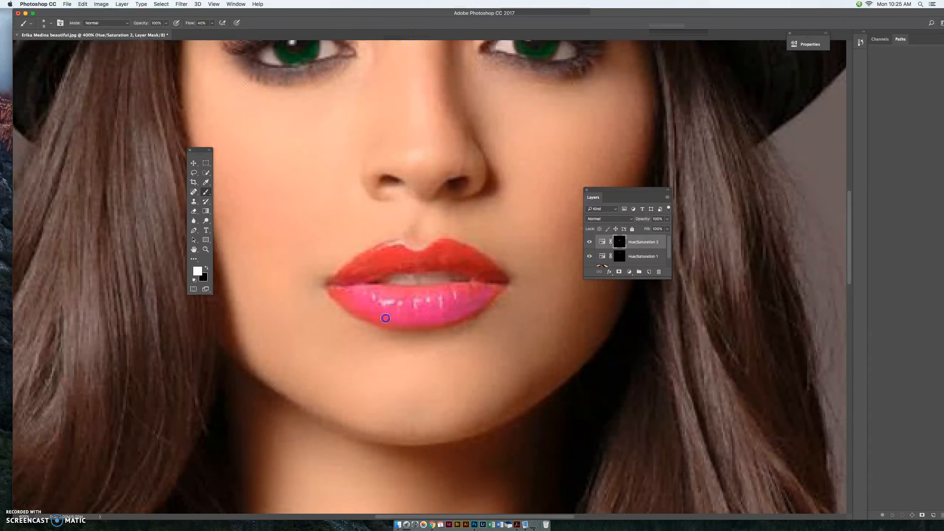
pyautogui.moveTo(359, 303); pyautogui.dragTo(343, 292)
# Step: Paint the upper lip in white on the Hue/Saturation 2 mask and touch up the lip edges with a smaller brush
pyautogui.press(']')
pyautogui.press(']')
pyautogui.press(']')
pyautogui.press(']')
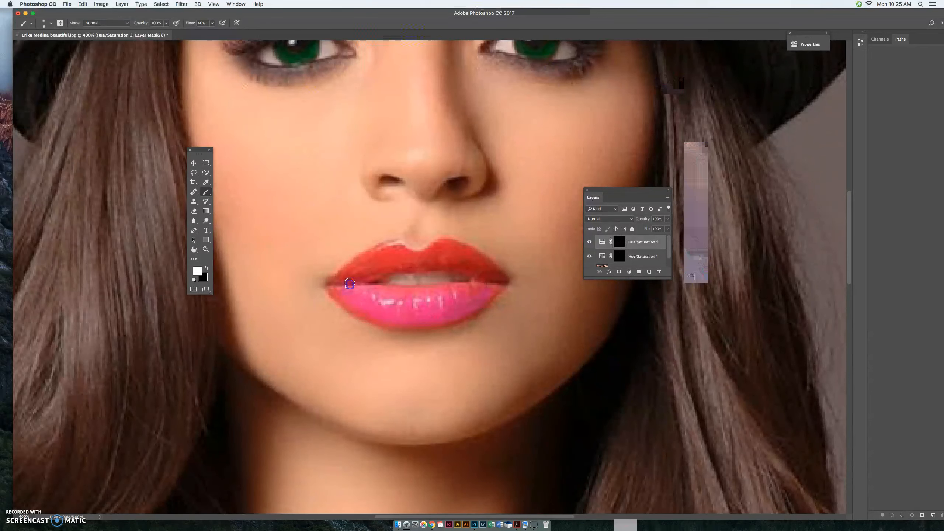
pyautogui.moveTo(344, 283)
pyautogui.mouseDown()
pyautogui.moveTo(443, 248)
pyautogui.moveTo(472, 250)
pyautogui.moveTo(497, 277)
pyautogui.moveTo(448, 258)
pyautogui.moveTo(485, 269)
pyautogui.moveTo(454, 253)
pyautogui.moveTo(382, 254)
pyautogui.moveTo(342, 285)
pyautogui.mouseUp()
pyautogui.press('[')
pyautogui.press('[')
pyautogui.press('[')
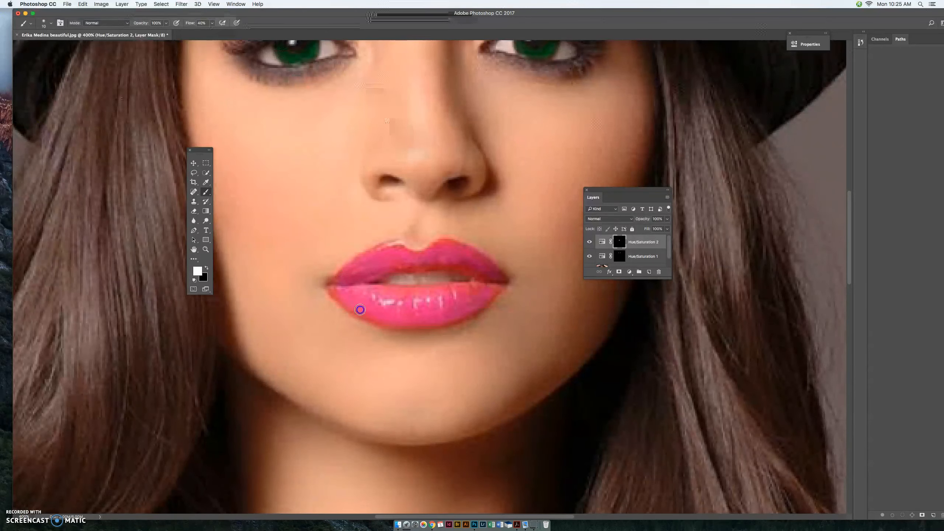
pyautogui.moveTo(402, 299)
pyautogui.mouseDown()
pyautogui.moveTo(490, 290)
pyautogui.moveTo(432, 264)
pyautogui.moveTo(376, 264)
pyautogui.mouseUp()
# Step: Try purple and blue lip colours by shifting the hue of the Hue/Saturation 2 layer
pyautogui.click(602, 241)
pyautogui.click(602, 242)
pyautogui.click(602, 242)
pyautogui.click(602, 242)
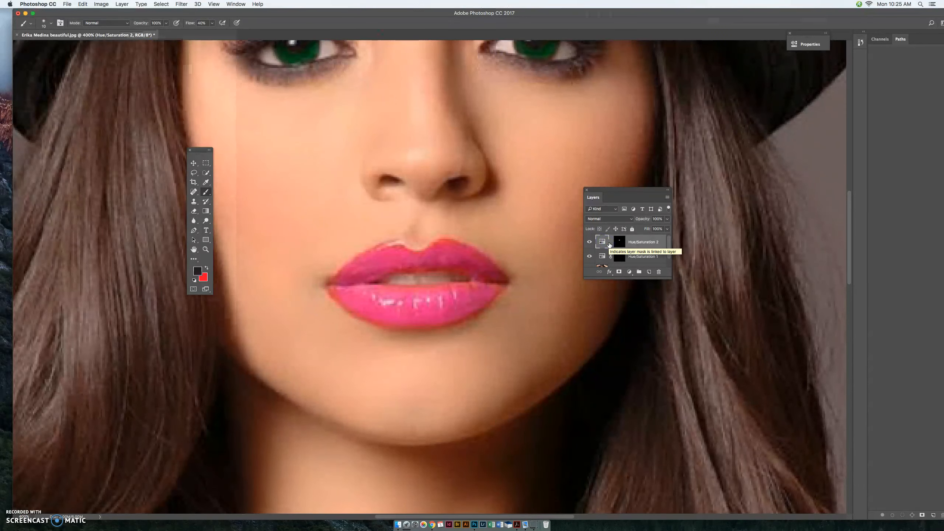
pyautogui.press('super+minus')
pyautogui.press('super+minus')
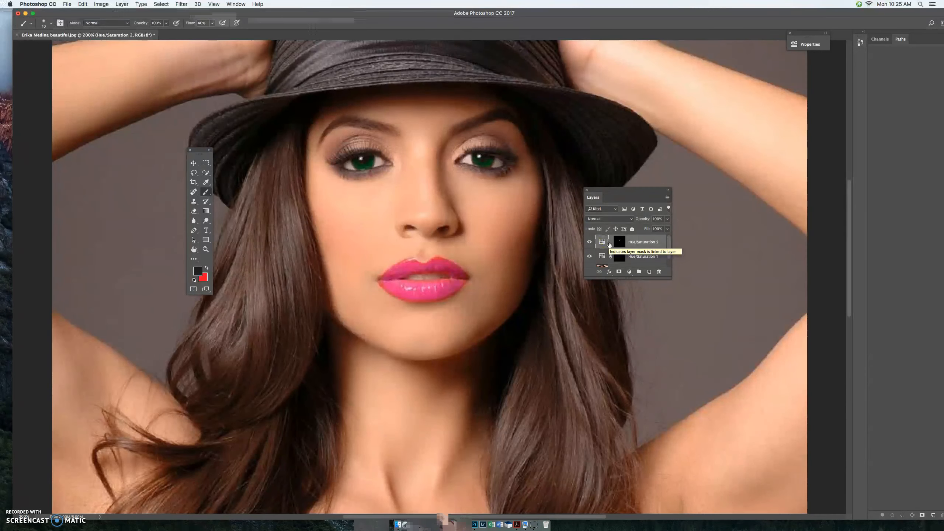
pyautogui.doubleClick(603, 241)
pyautogui.moveTo(720, 92)
pyautogui.mouseDown()
pyautogui.moveTo(743, 93)
pyautogui.moveTo(708, 93)
pyautogui.moveTo(722, 94)
pyautogui.mouseUp()
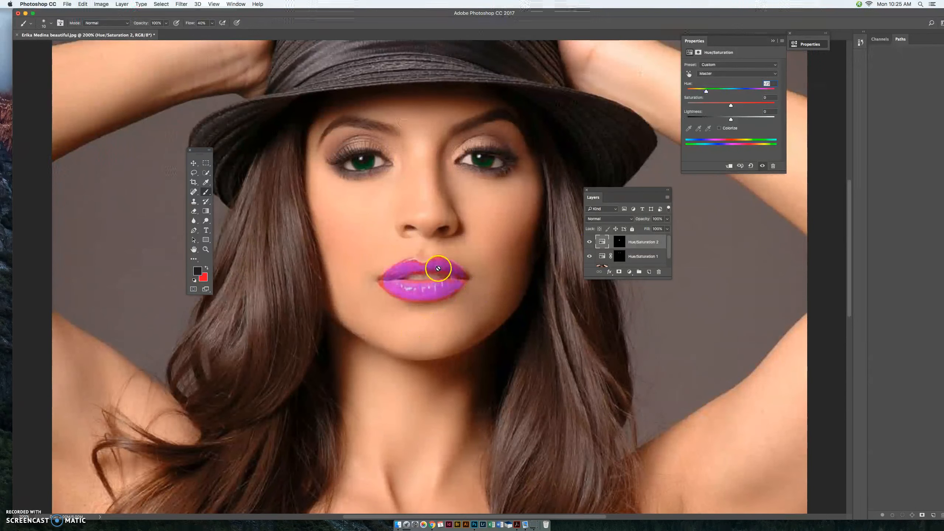
pyautogui.moveTo(706, 92); pyautogui.dragTo(697, 93)
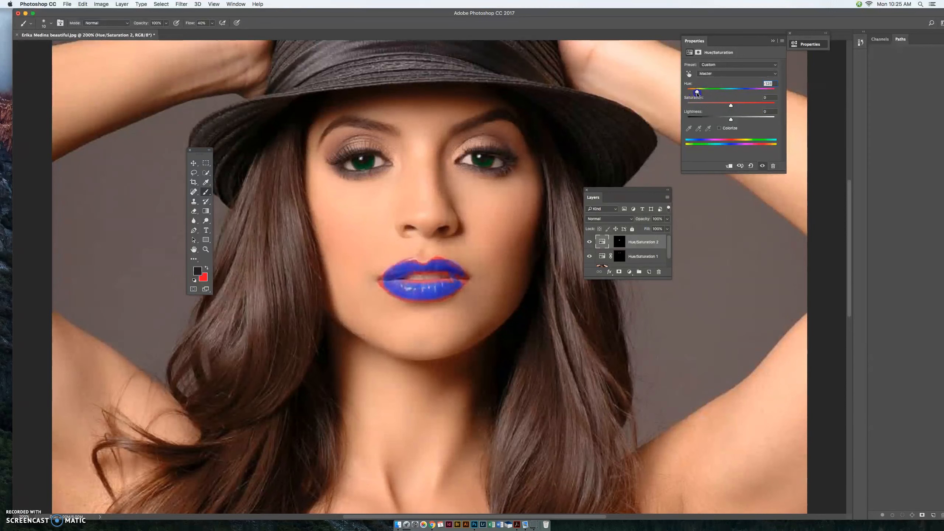
# Step: Rename the Hue/Saturation 2 layer to lip and the Hue/Saturation 1 layer to eyes
pyautogui.click(640, 244)
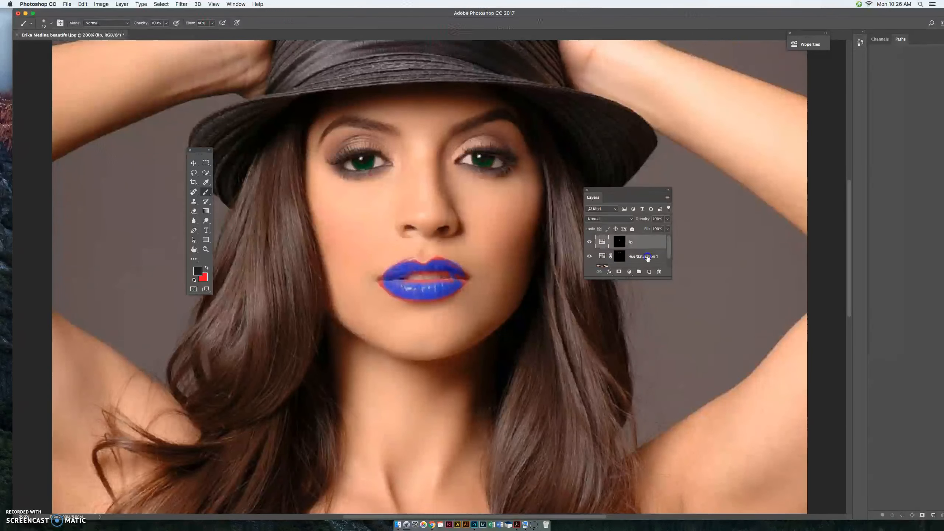
pyautogui.click(648, 258)
pyautogui.click(647, 257)
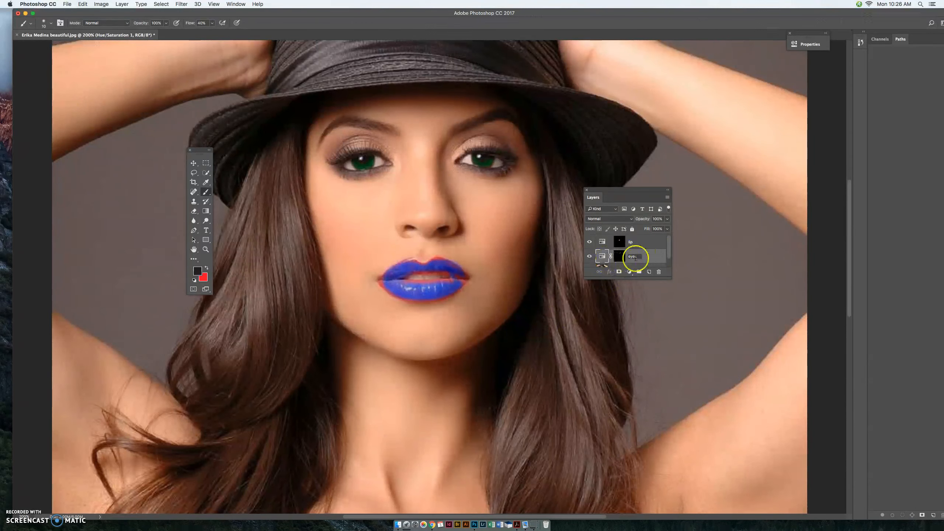
pyautogui.press('Return')
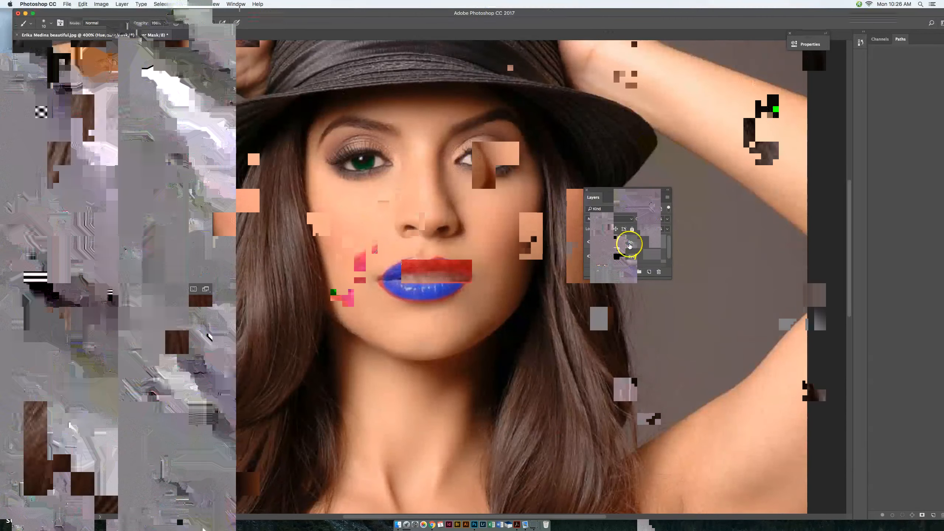
# Step: Shift the lip layer's hue to orange and reduce its saturation slightly below zero
pyautogui.doubleClick(602, 242)
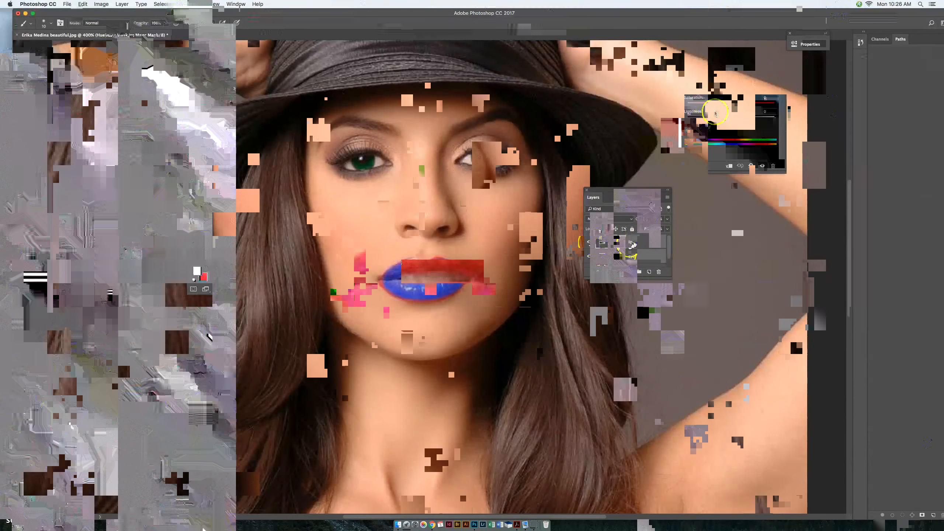
pyautogui.moveTo(700, 93); pyautogui.dragTo(738, 93)
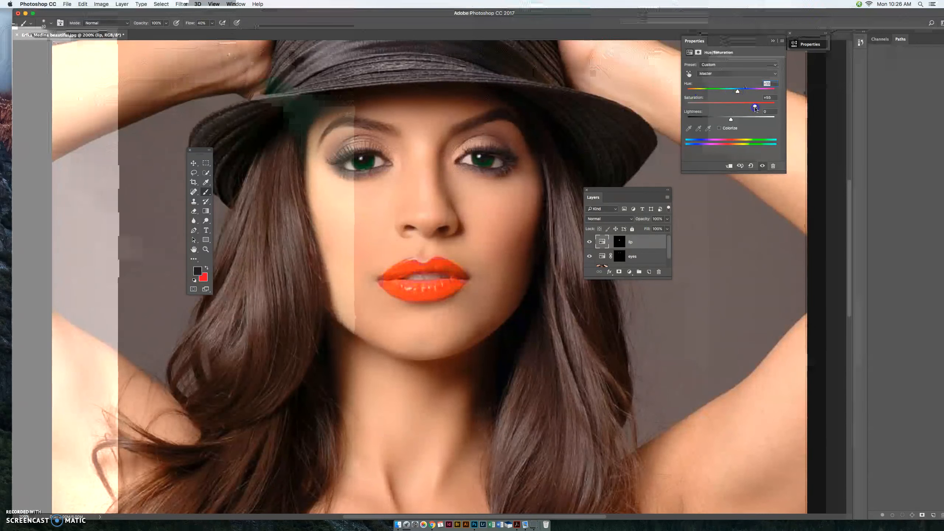
pyautogui.moveTo(736, 108); pyautogui.dragTo(727, 105)
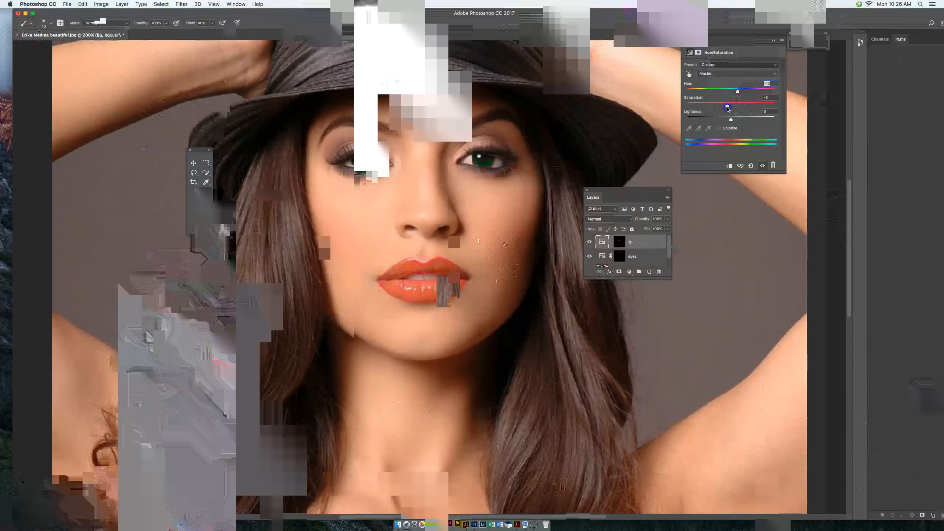